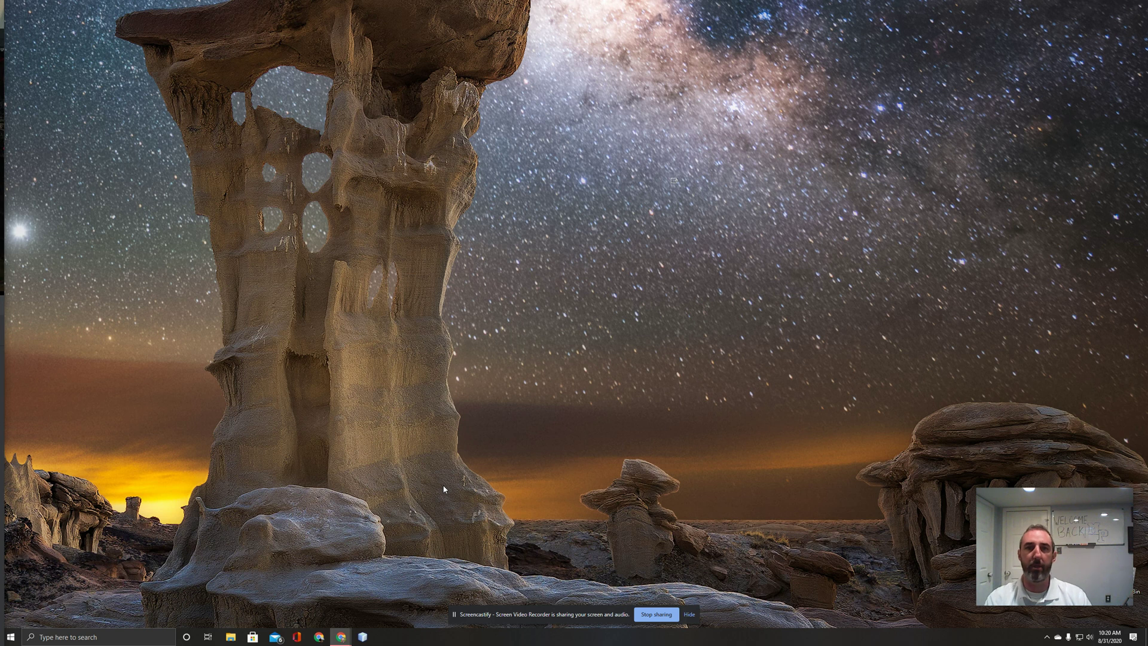
Step: Open DisplayFusion's Settings window from the DisplayFusion entry in the desktop right-click menu
{"action": "right_click", "coordinate": [315, 333]}
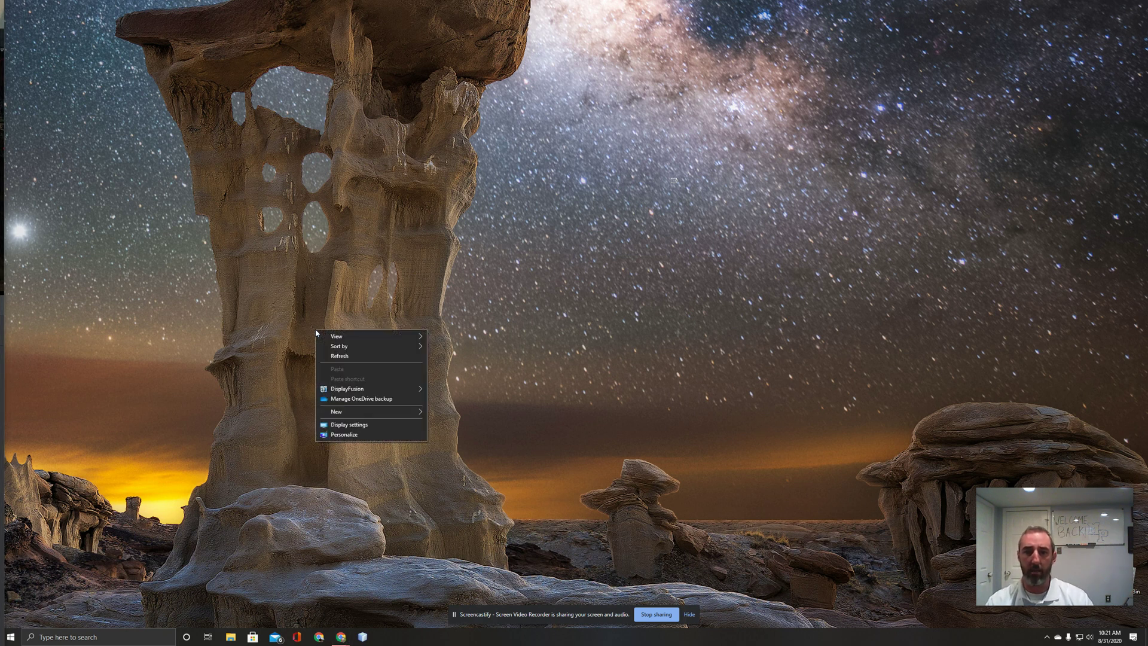
{"action": "mouse_move", "coordinate": [359, 394]}
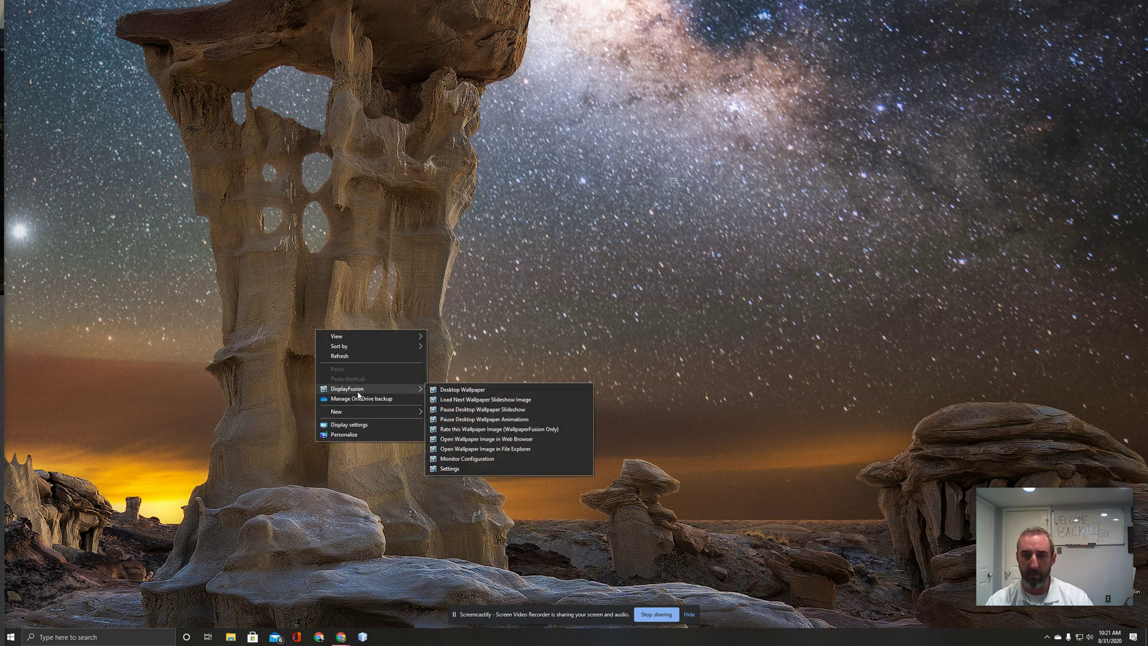
{"action": "left_click", "coordinate": [450, 468]}
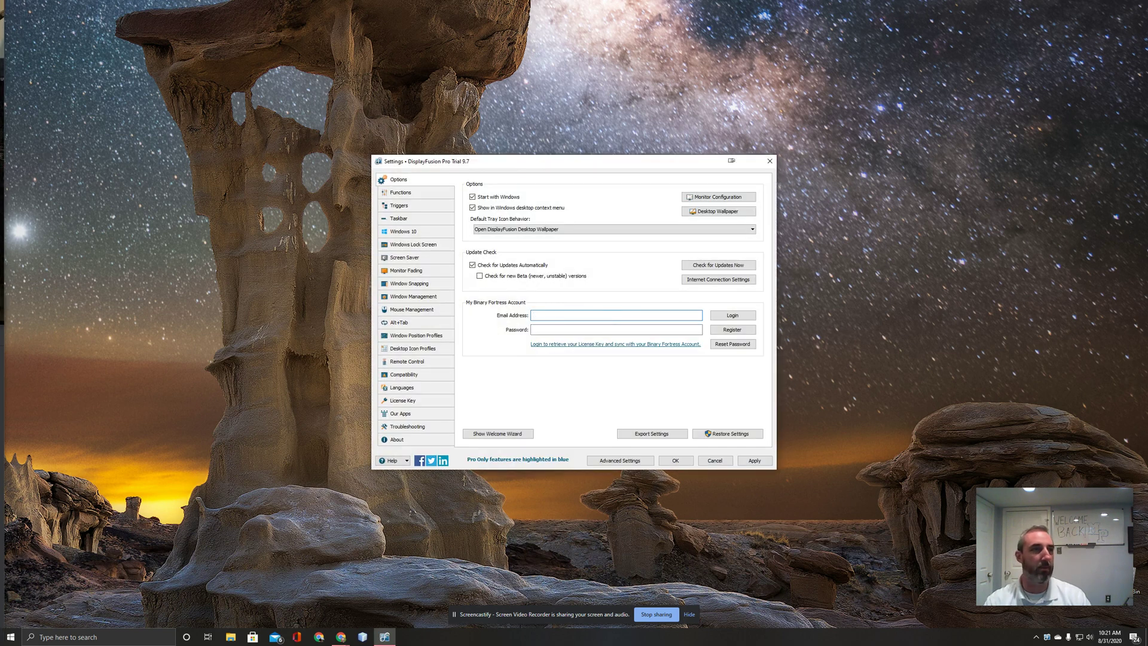
Step: Drag the Chrome Google Photos window into view, reposition it, then minimize it
{"action": "left_click_drag", "start_coordinate": [0, 114], "coordinate": [304, 72]}
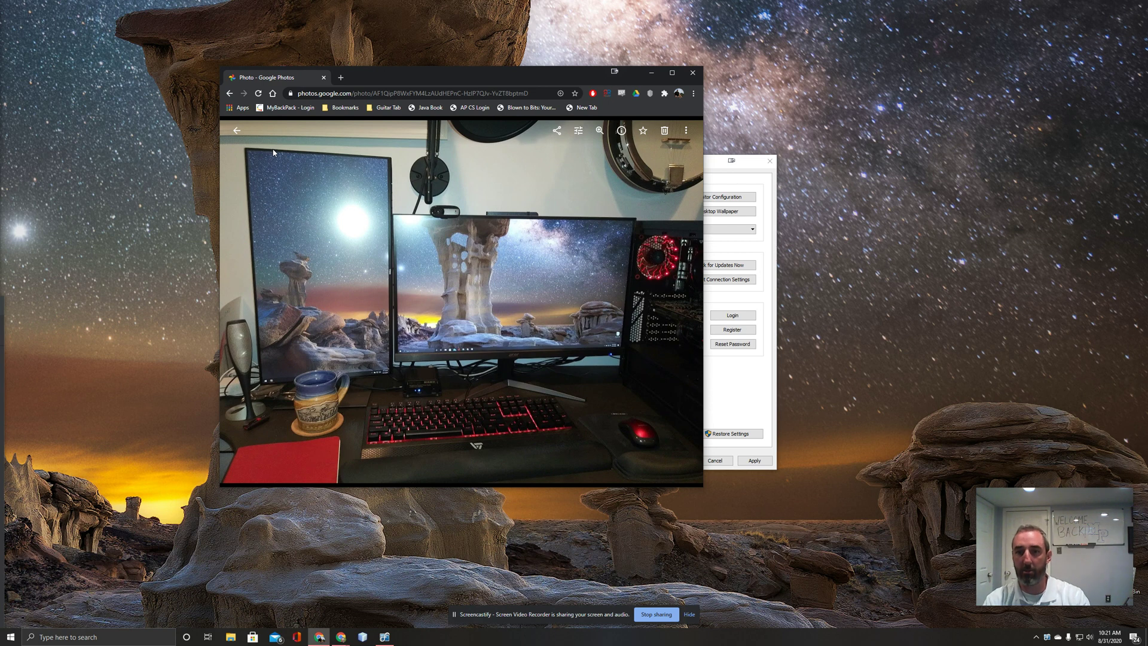
{"action": "left_click_drag", "start_coordinate": [453, 85], "coordinate": [494, 85]}
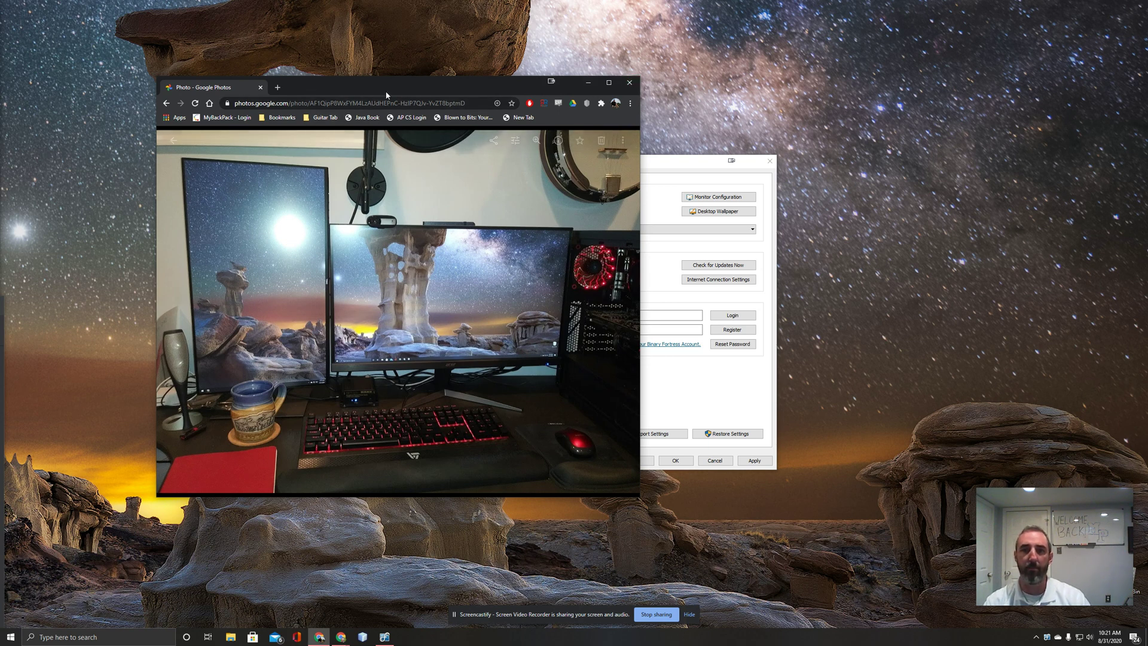
{"action": "left_click", "coordinate": [588, 82]}
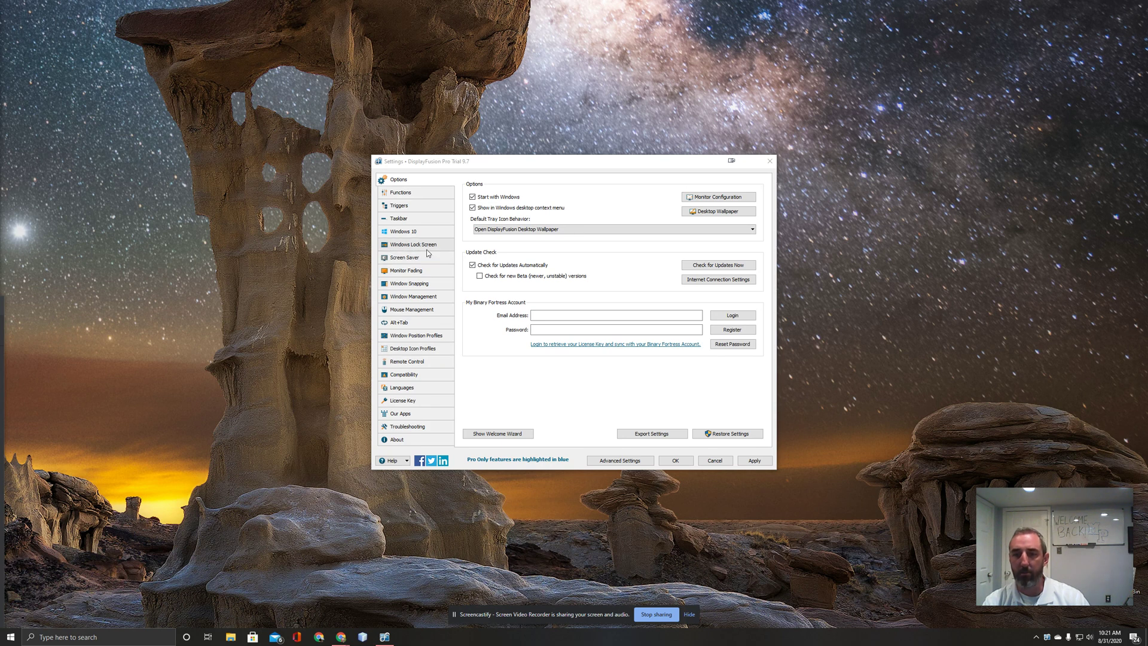
Step: Switch Settings to the Functions page and scroll down to the Move Window entries
{"action": "left_click", "coordinate": [404, 197]}
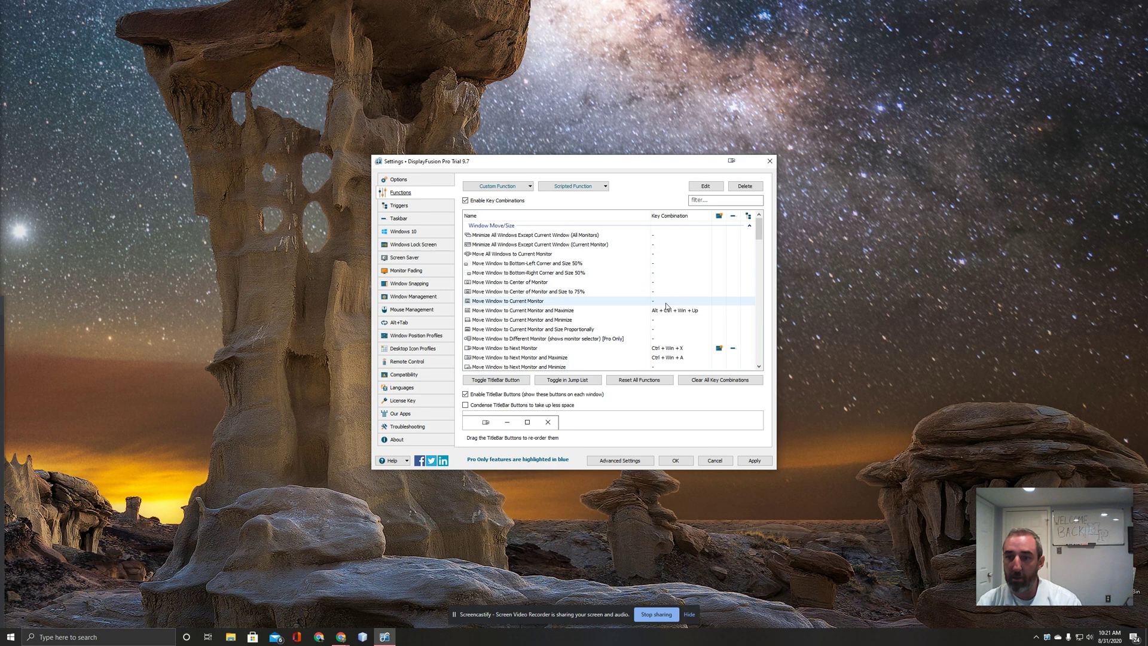
{"action": "scroll", "coordinate": [607, 287], "scroll_direction": "down", "scroll_amount": 4}
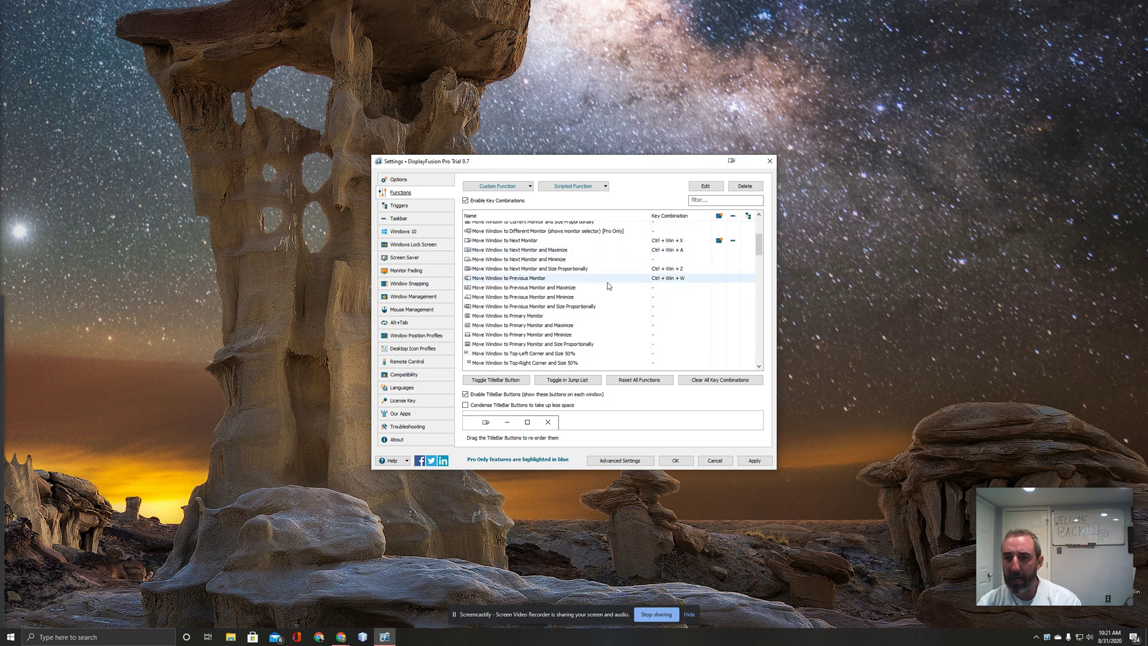
{"action": "scroll", "coordinate": [607, 287], "scroll_direction": "down", "scroll_amount": 1}
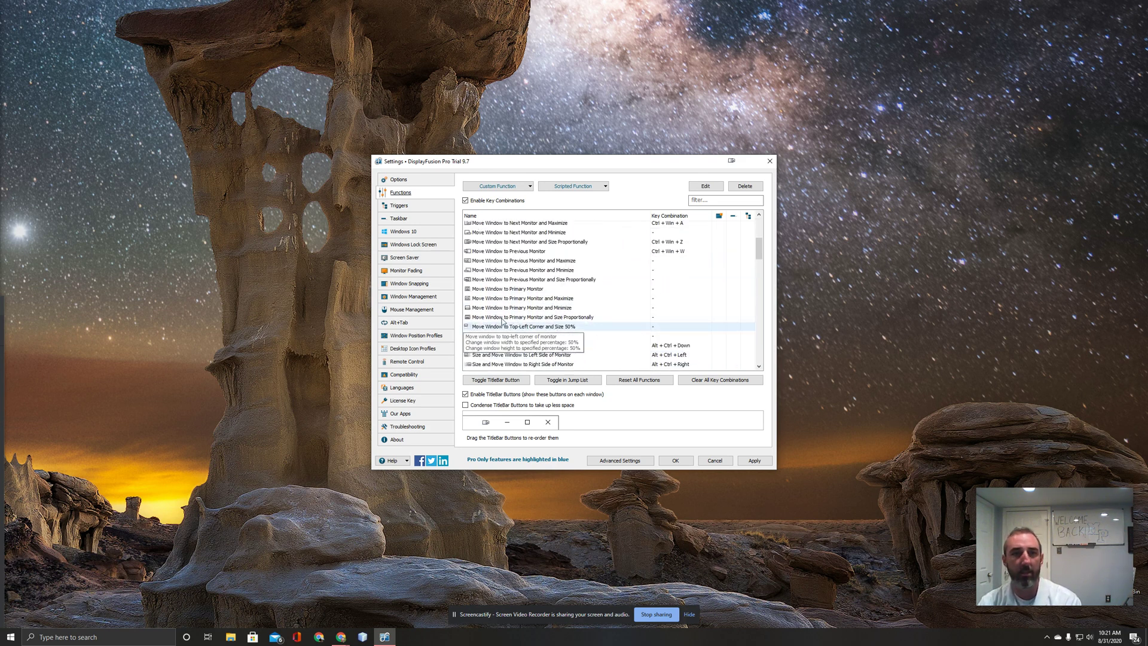
Step: Bring Google Photos to the front and move the DisplayFusion Settings window to the right
{"action": "key", "text": "alt+Tab"}
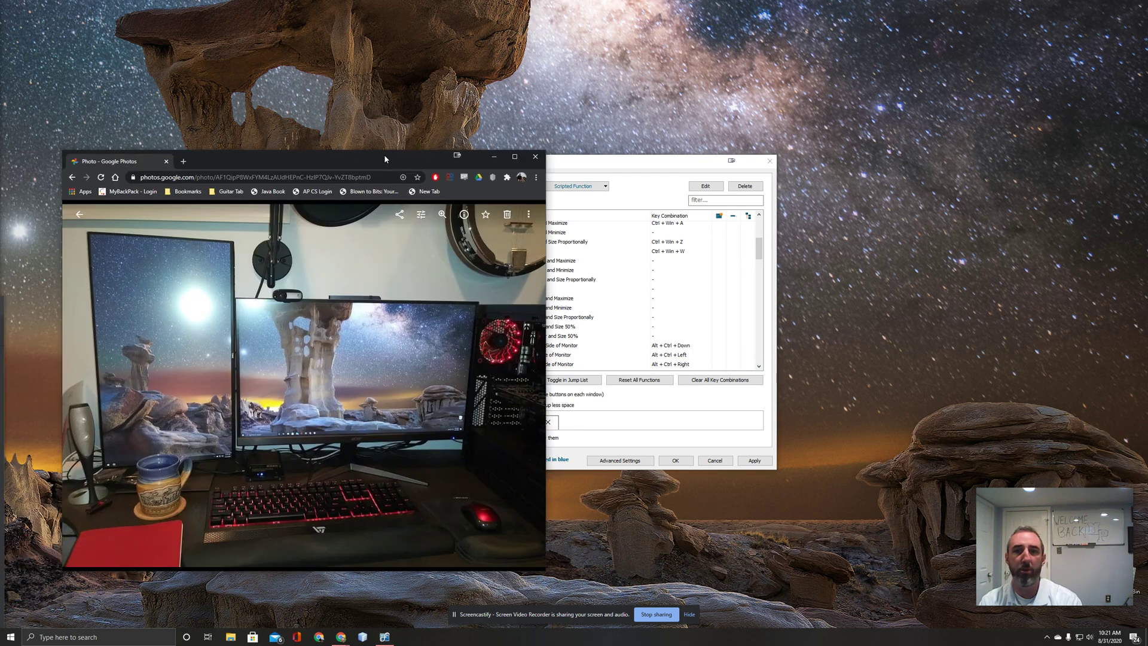
{"action": "left_click_drag", "start_coordinate": [384, 154], "coordinate": [432, 76]}
{"action": "left_click_drag", "start_coordinate": [654, 167], "coordinate": [937, 108]}
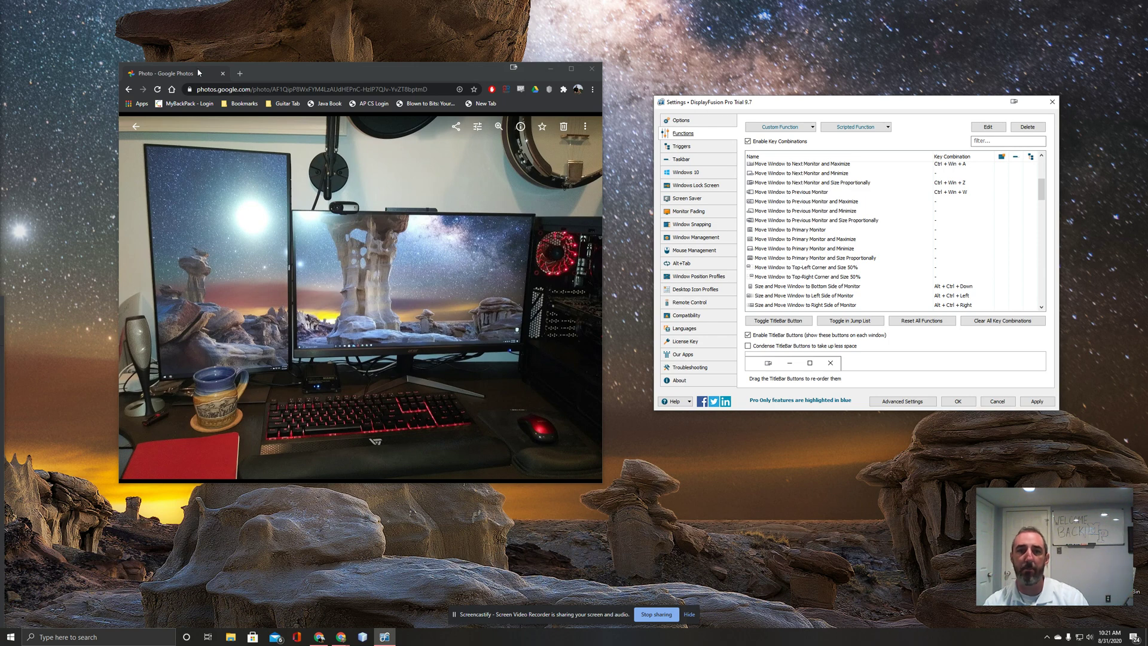
Step: Maximize, restore and right-snap Google Photos, ending with it restored on the left
{"action": "left_click_drag", "start_coordinate": [199, 73], "coordinate": [359, 1]}
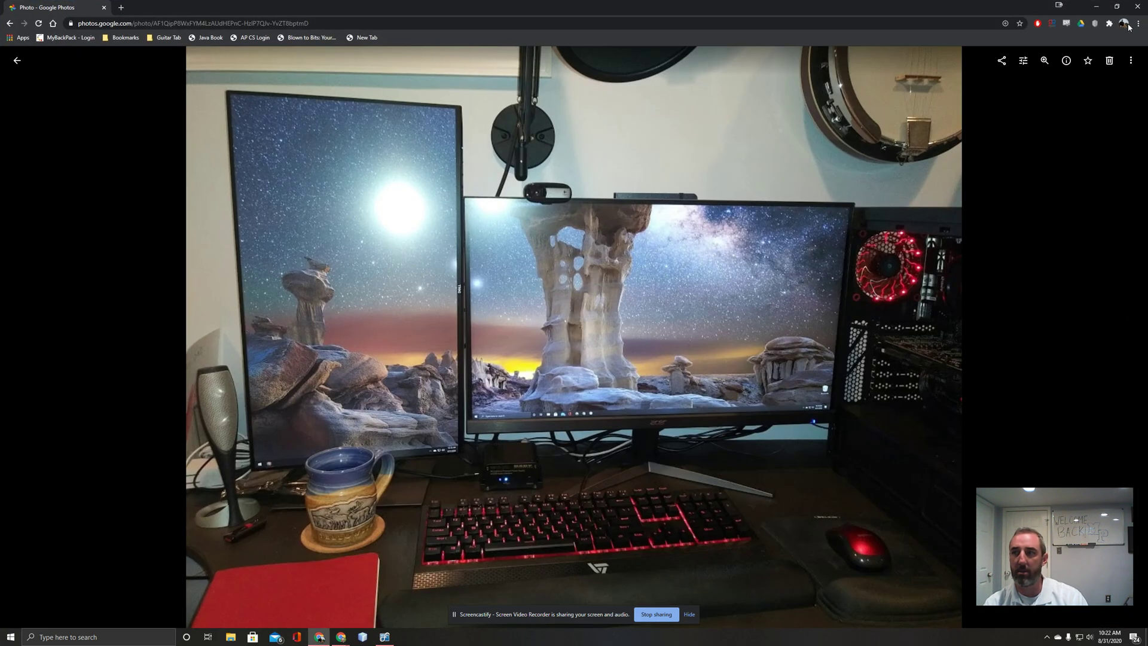
{"action": "left_click", "coordinate": [1116, 6]}
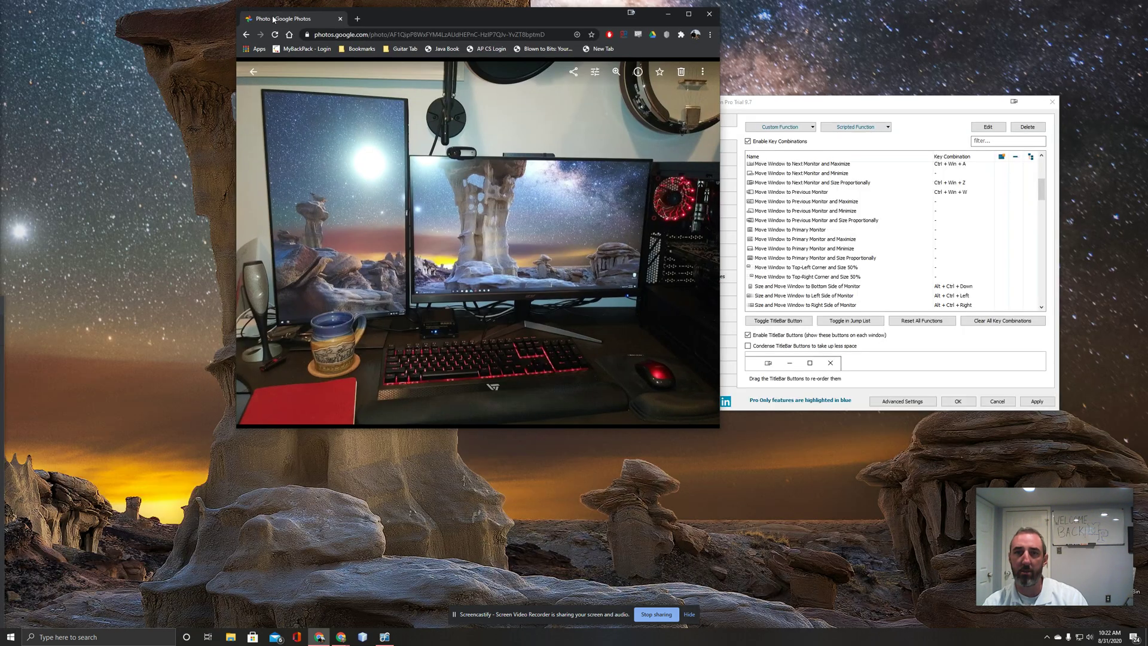
{"action": "left_click_drag", "start_coordinate": [272, 19], "coordinate": [1145, 144]}
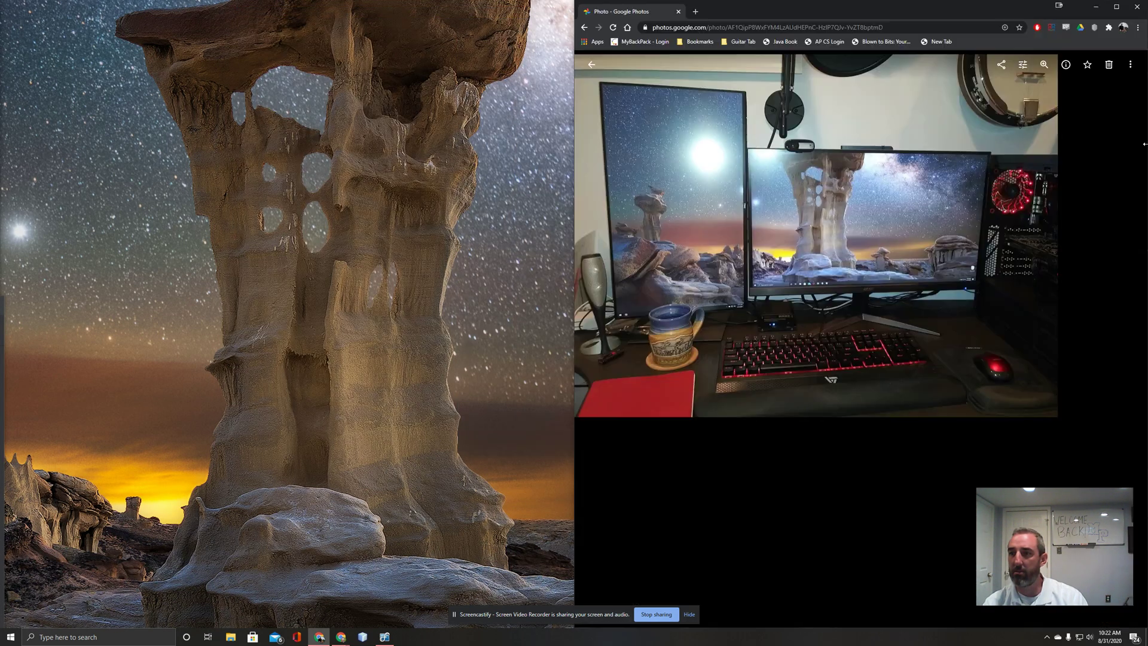
{"action": "left_click", "coordinate": [1116, 6]}
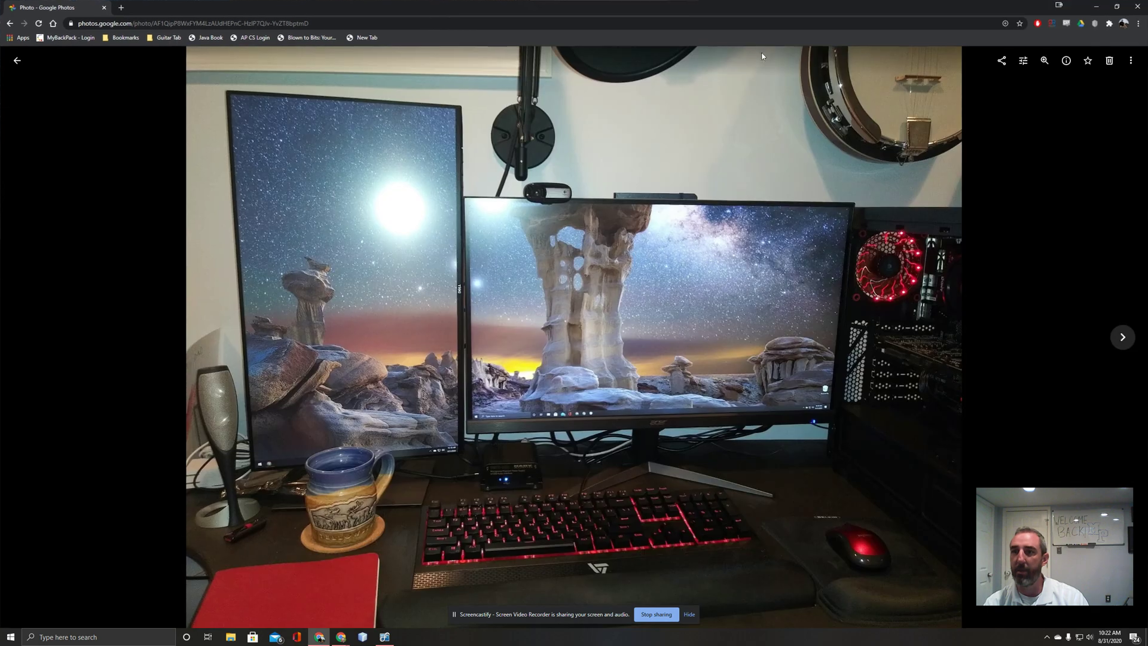
{"action": "left_click", "coordinate": [1116, 6]}
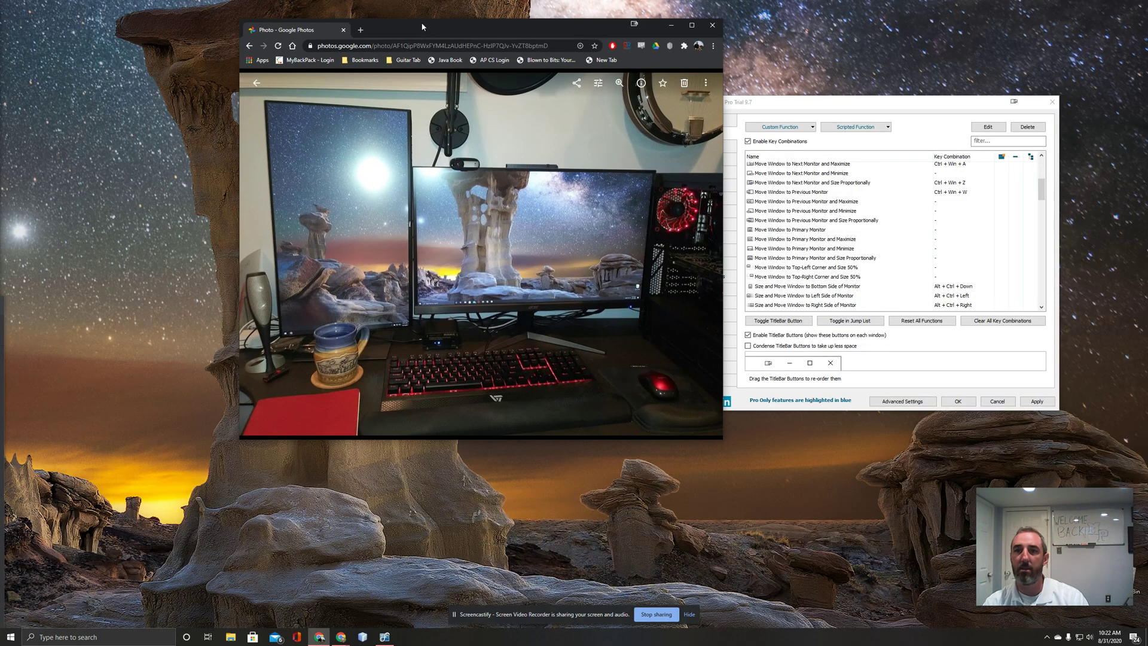
{"action": "left_click_drag", "start_coordinate": [421, 27], "coordinate": [289, 73]}
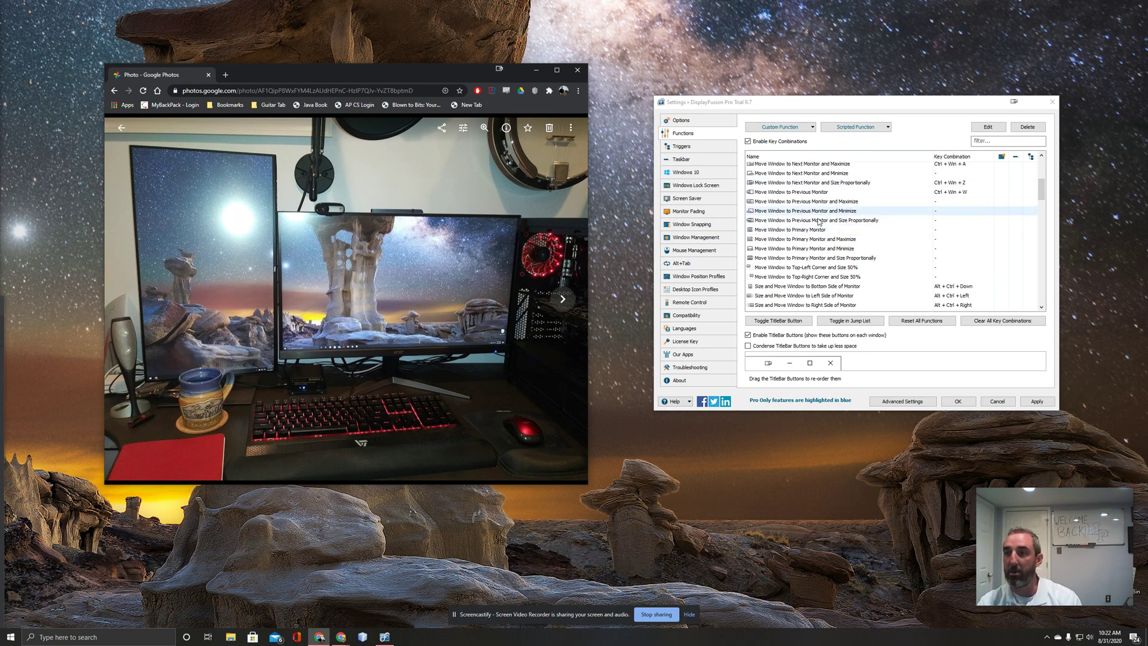
Step: Scroll further down the Functions list and nudge the Google Photos window slightly right
{"action": "scroll", "coordinate": [812, 234], "scroll_direction": "down", "scroll_amount": 2}
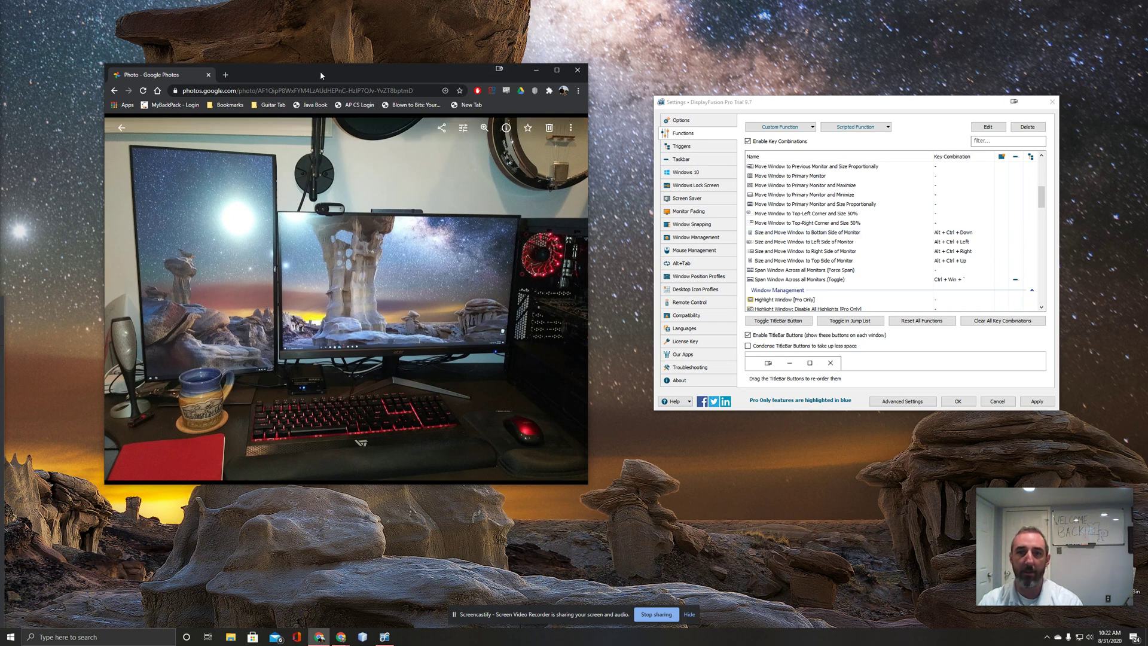
{"action": "left_click_drag", "start_coordinate": [320, 70], "coordinate": [335, 72]}
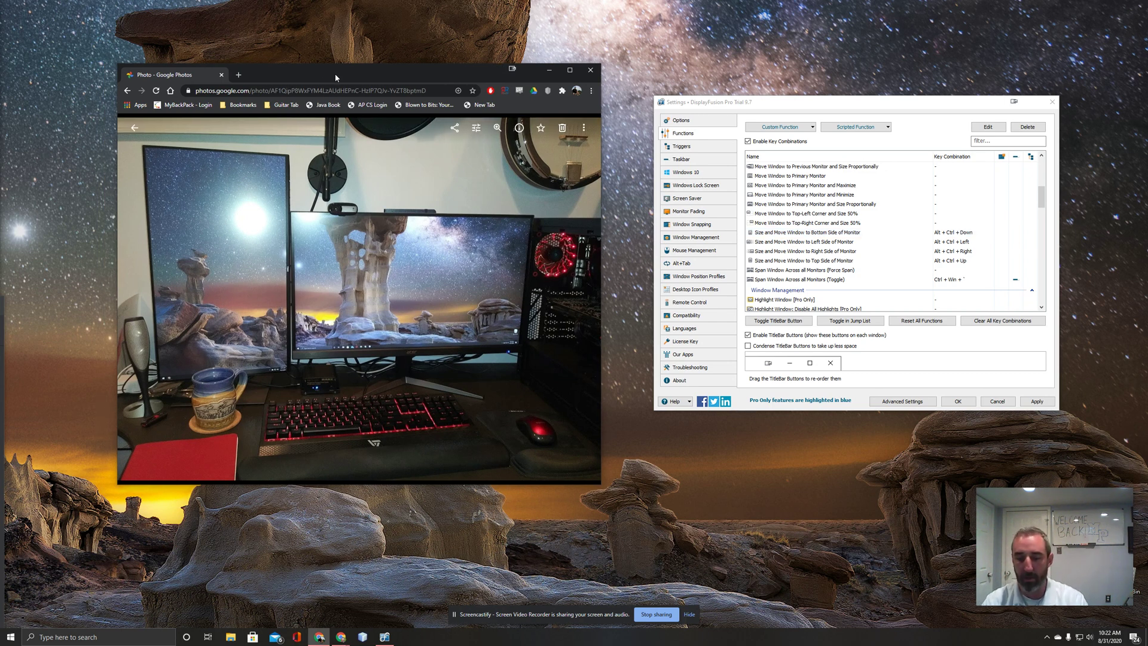
Step: Send the browser to the bottom, top, left and right halves with Alt+Ctrl+arrow shortcuts
{"action": "key", "text": "ctrl+alt+Down"}
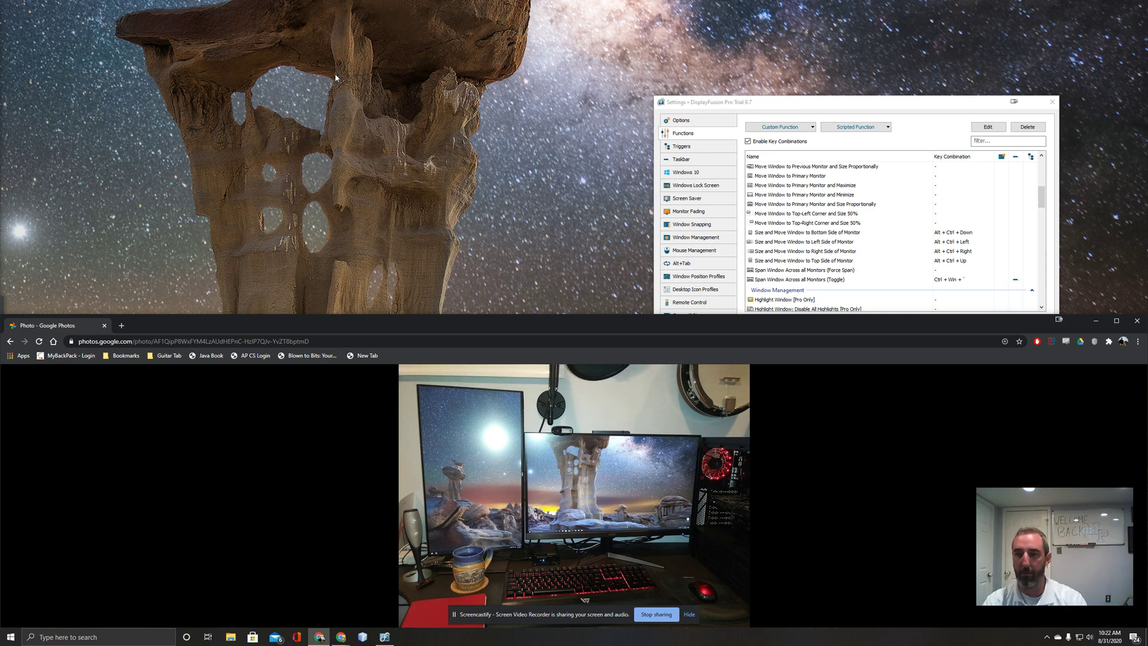
{"action": "key", "text": "ctrl+alt+Up"}
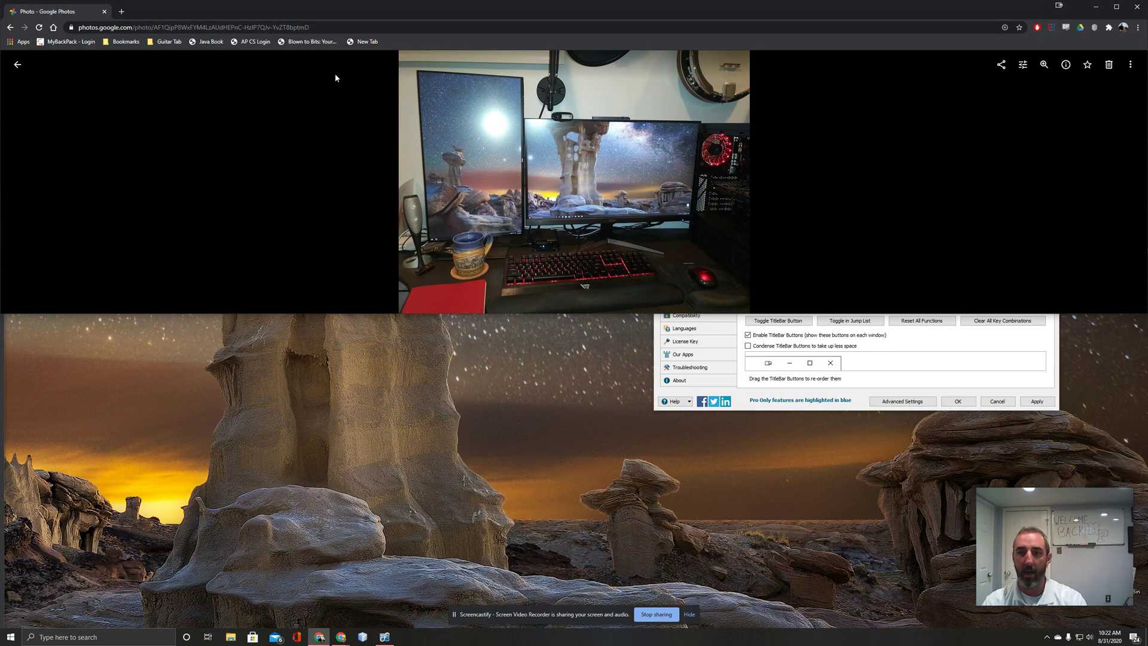
{"action": "key", "text": "ctrl+alt+Left"}
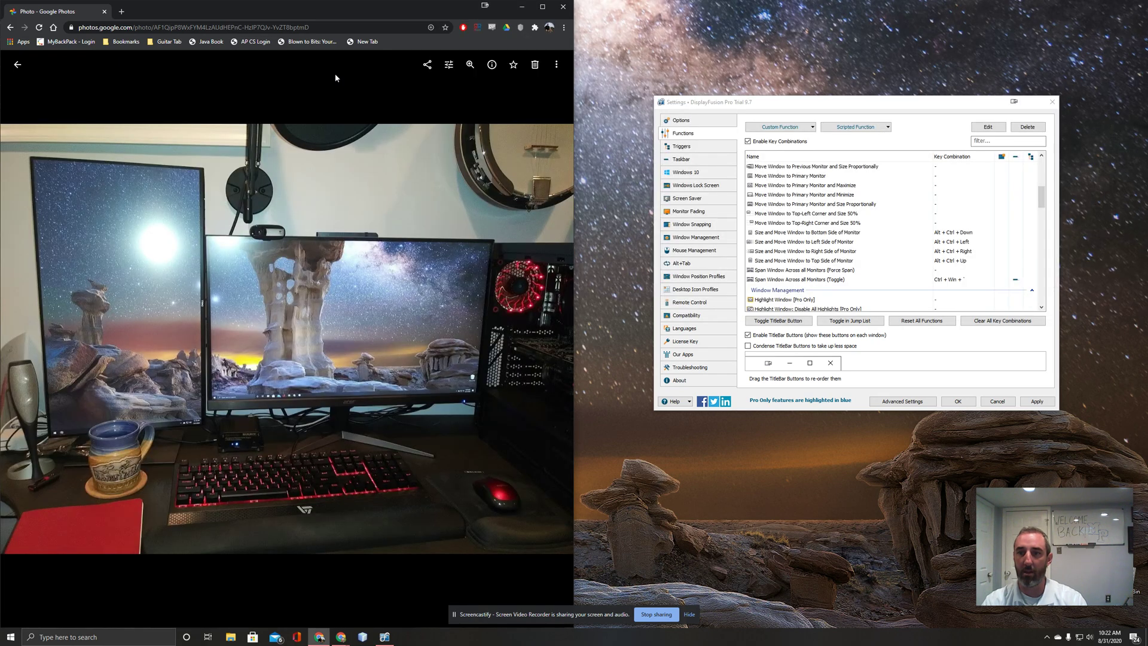
{"action": "key", "text": "ctrl+alt+Right"}
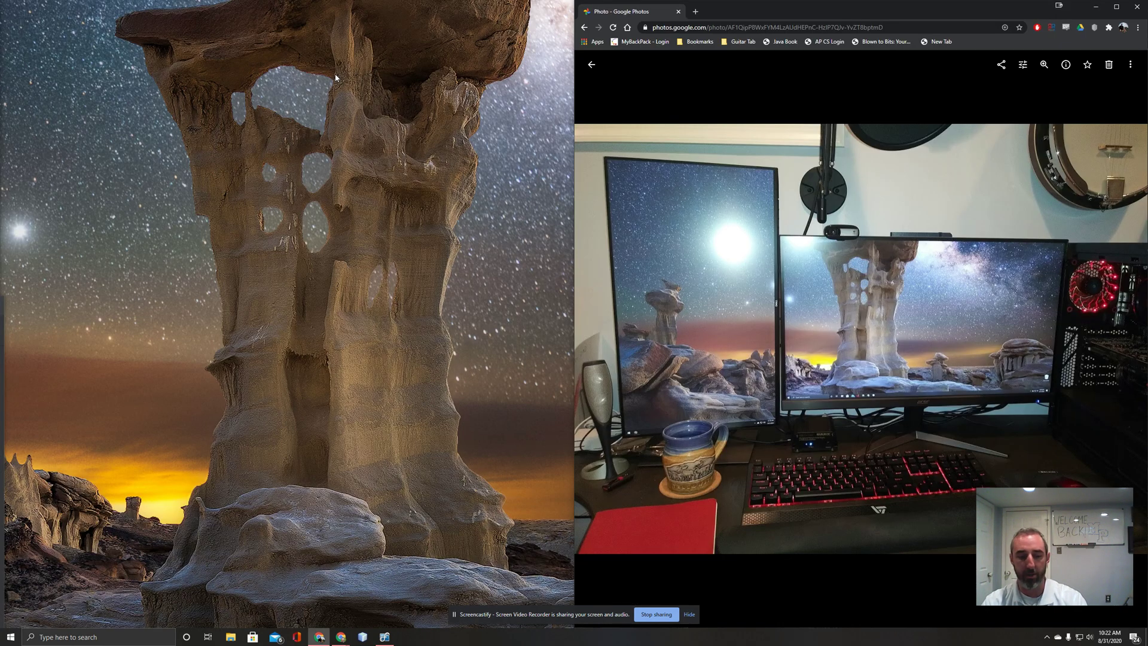
Step: Maximize the browser, snap it back to the left half, then drag it out floating
{"action": "key", "text": "super+Up"}
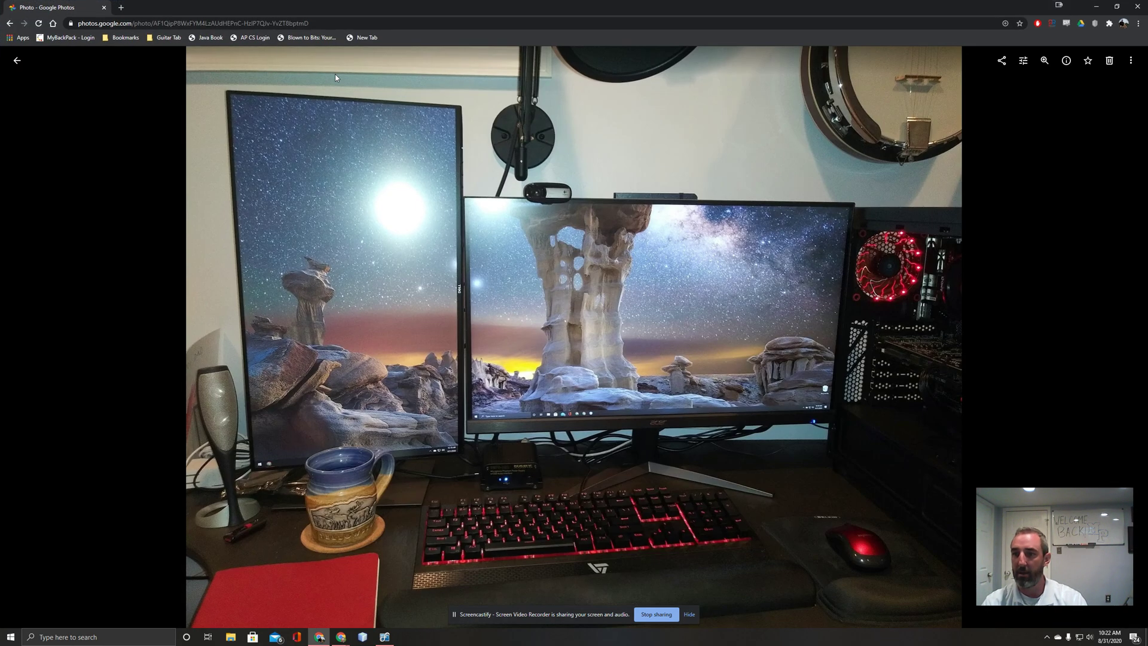
{"action": "key", "text": "ctrl+alt+Left"}
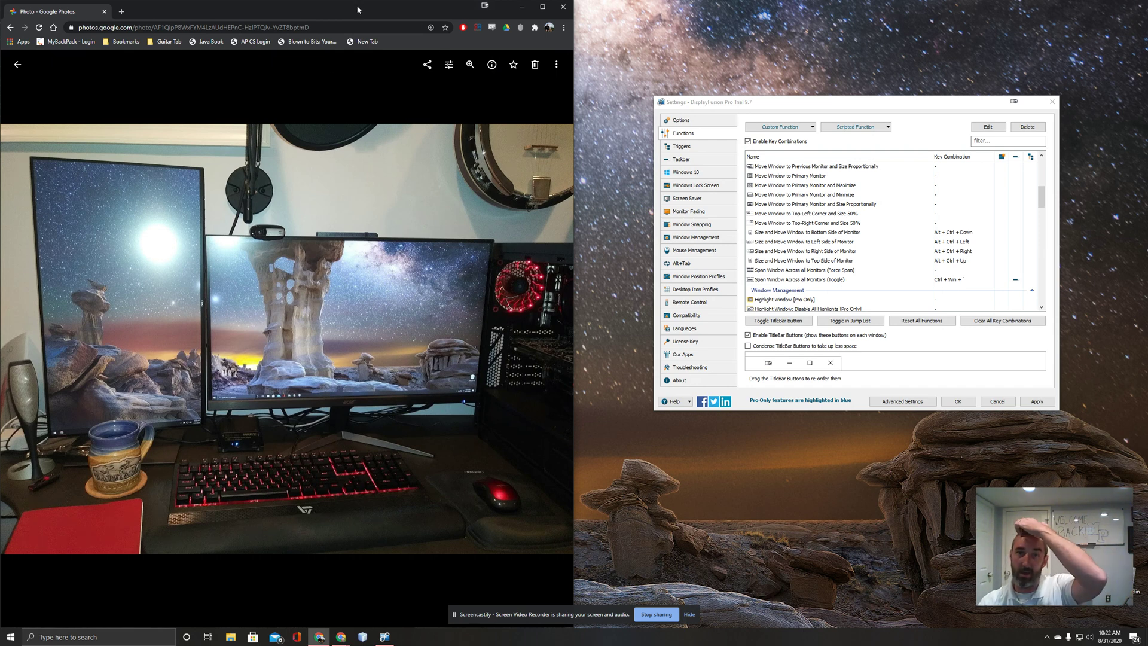
{"action": "left_click_drag", "start_coordinate": [358, 8], "coordinate": [381, 39]}
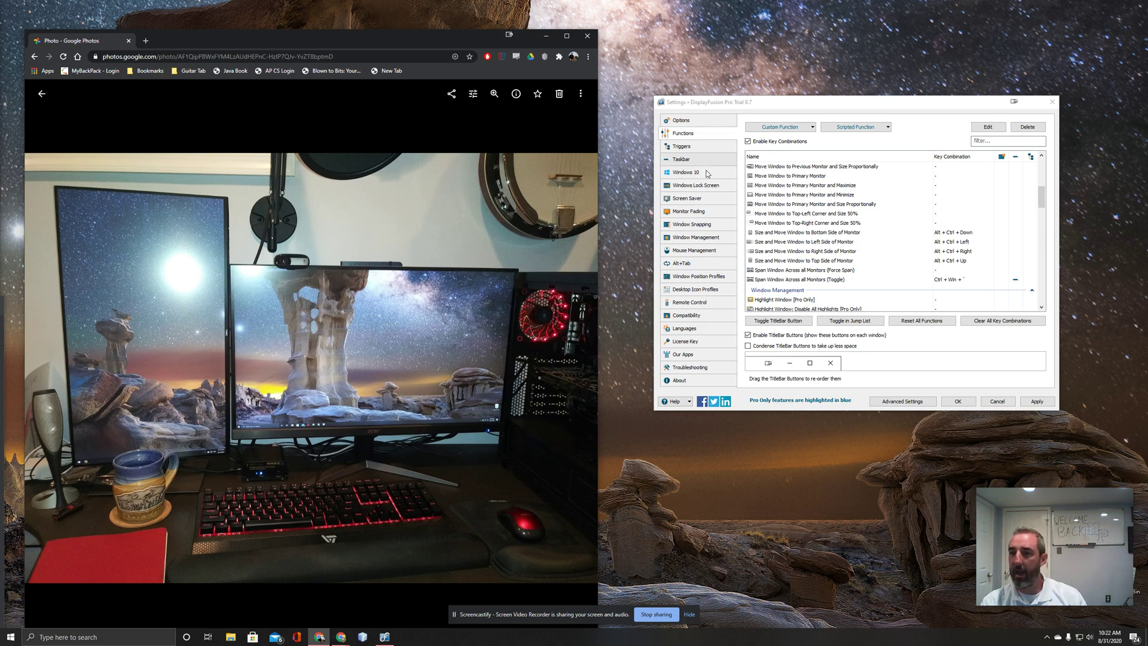
Step: Switch the DisplayFusion Settings sidebar back to the Options page
{"action": "left_click", "coordinate": [697, 122]}
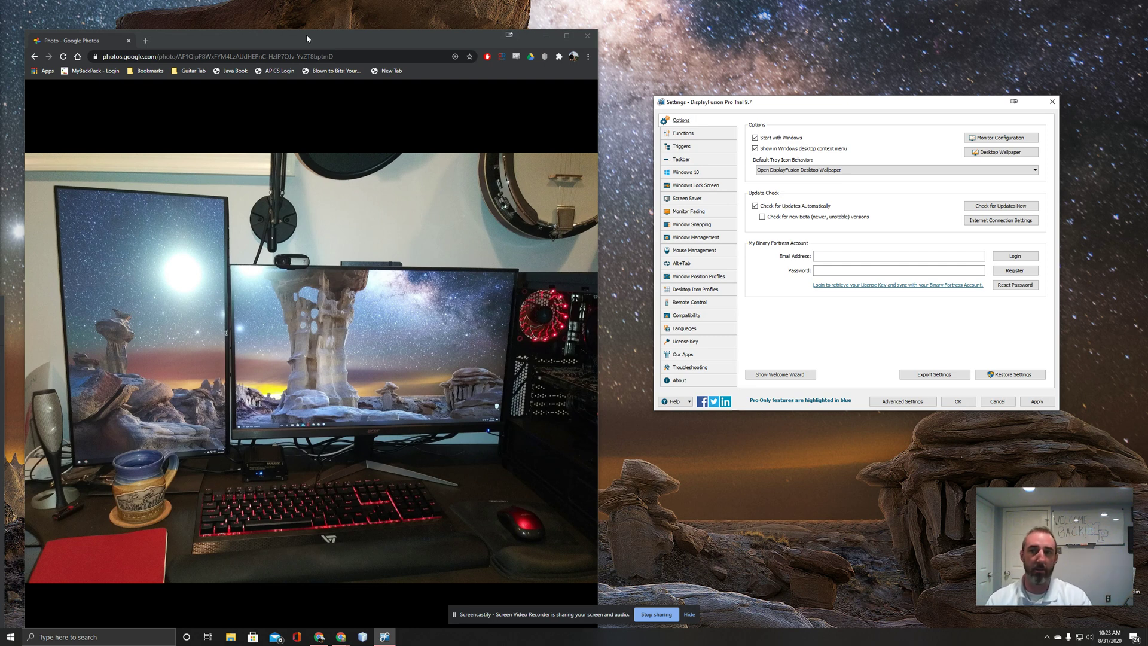
Step: Move the Settings window, view Screen Saver and Window Snapping, then open the Triggers page
{"action": "left_click_drag", "start_coordinate": [696, 135], "coordinate": [656, 98]}
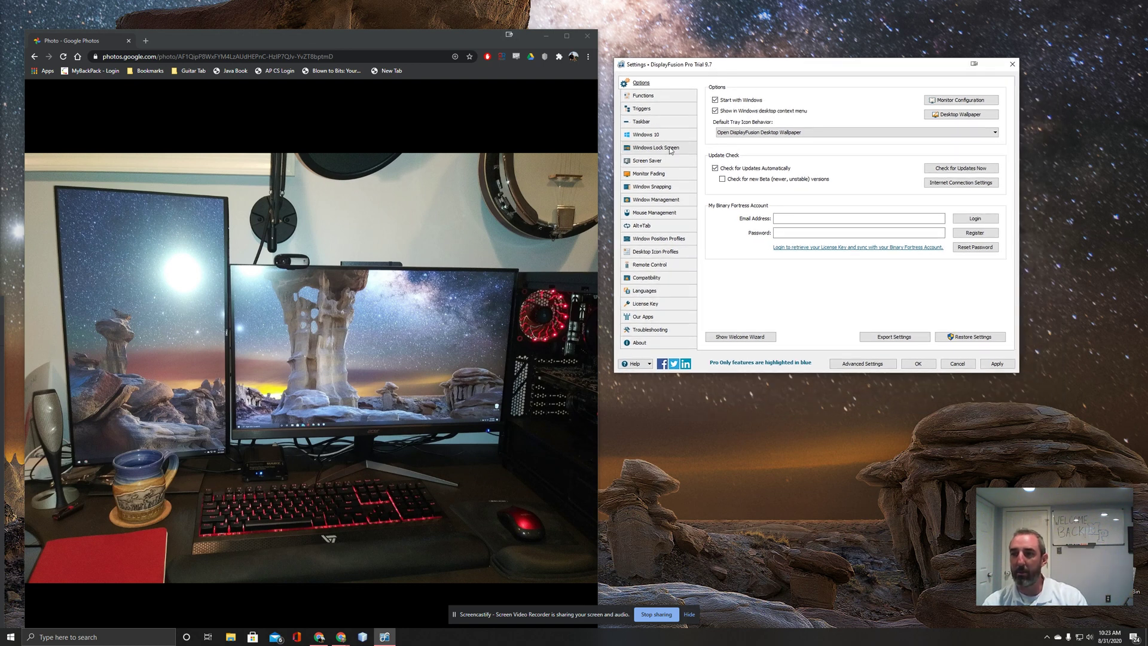
{"action": "left_click", "coordinate": [658, 161]}
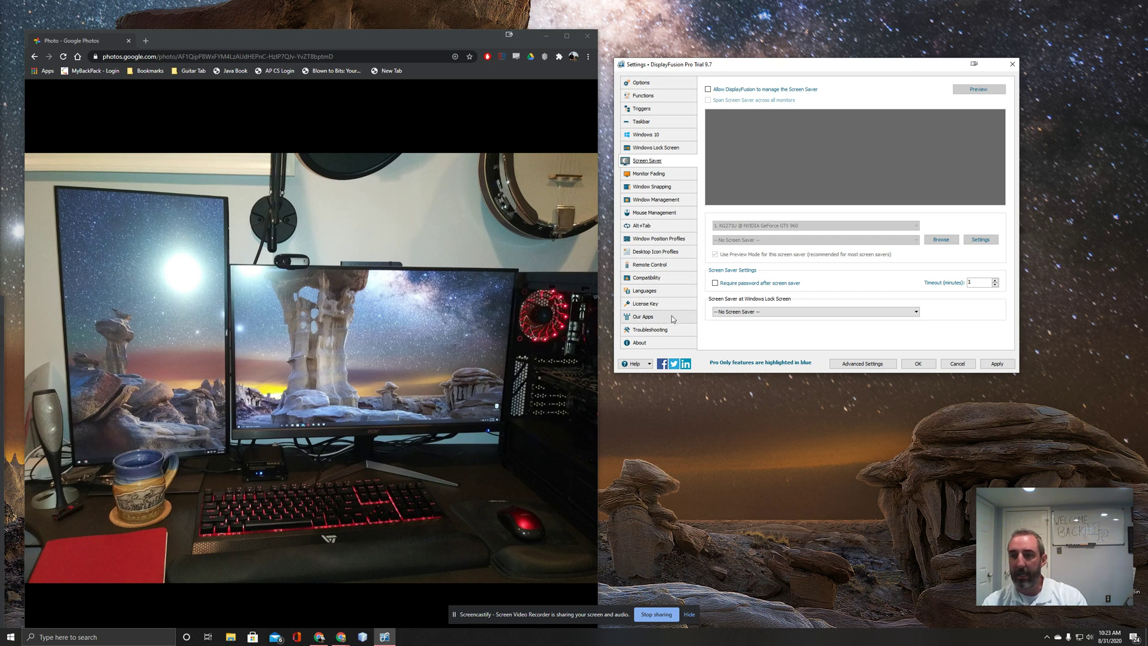
{"action": "left_click", "coordinate": [670, 187]}
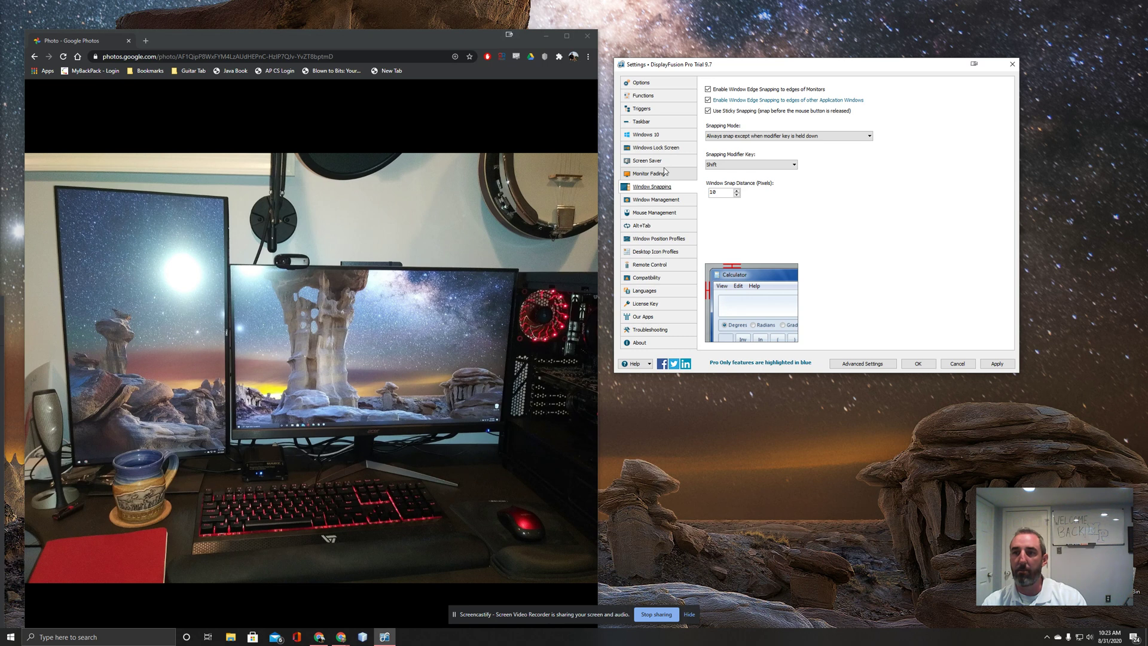
{"action": "left_click", "coordinate": [646, 110]}
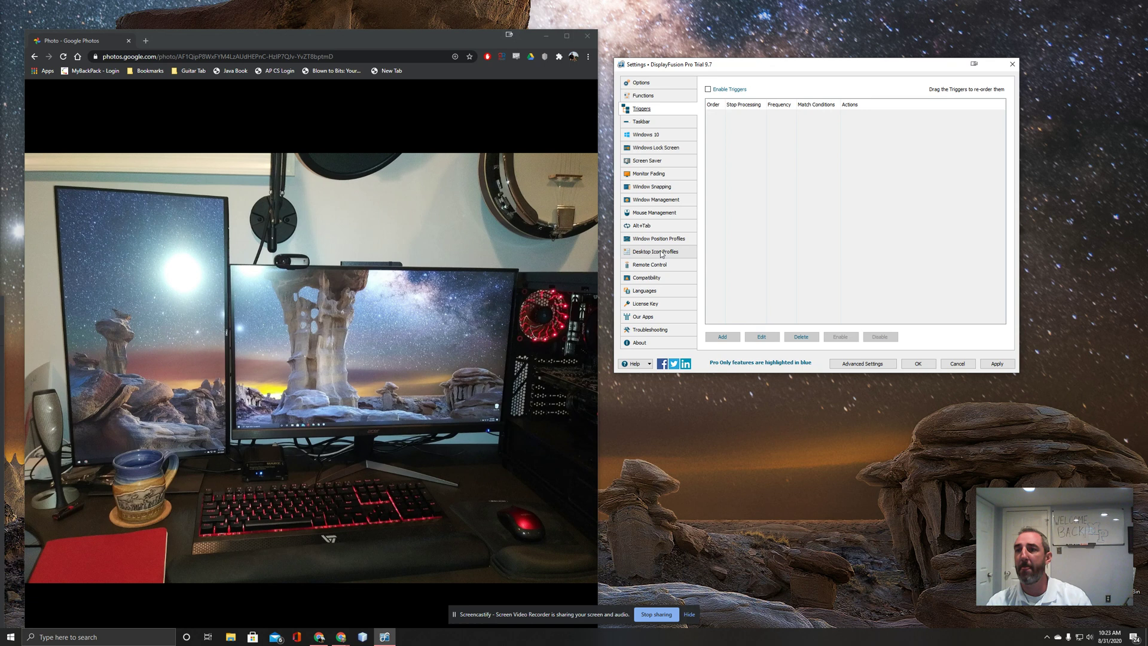
{"action": "left_click_drag", "start_coordinate": [913, 70], "coordinate": [864, 86]}
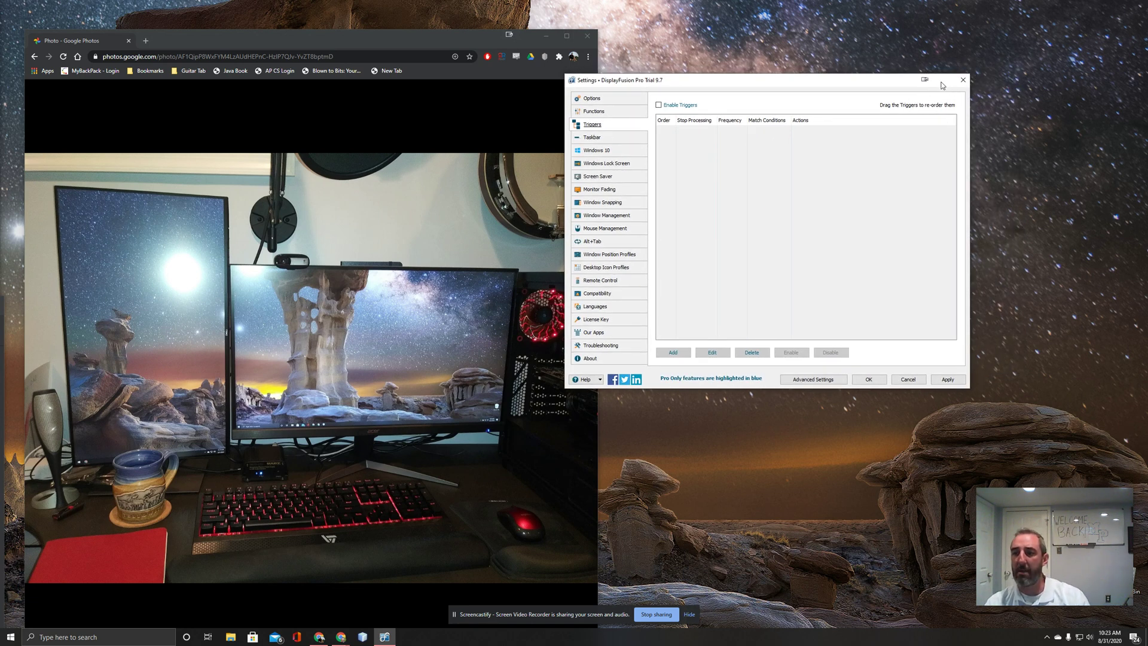
Step: Drag Settings left, drop it to the bottom with Alt+Ctrl+Down, then return it right
{"action": "left_click_drag", "start_coordinate": [745, 89], "coordinate": [552, 15]}
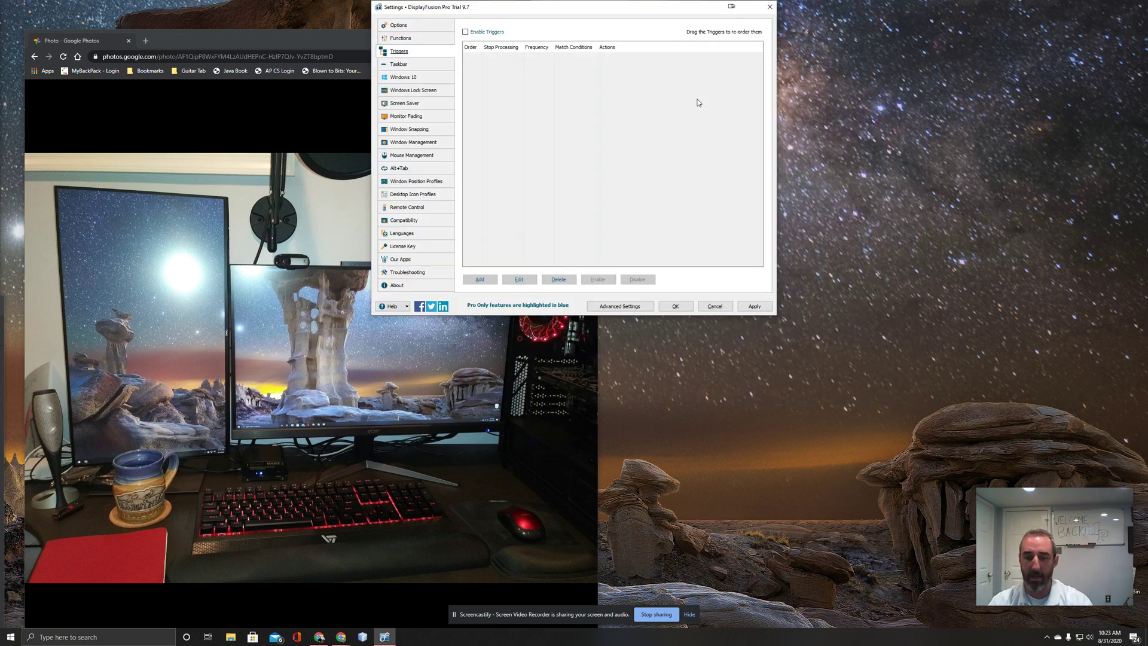
{"action": "key", "text": "ctrl+alt+Down"}
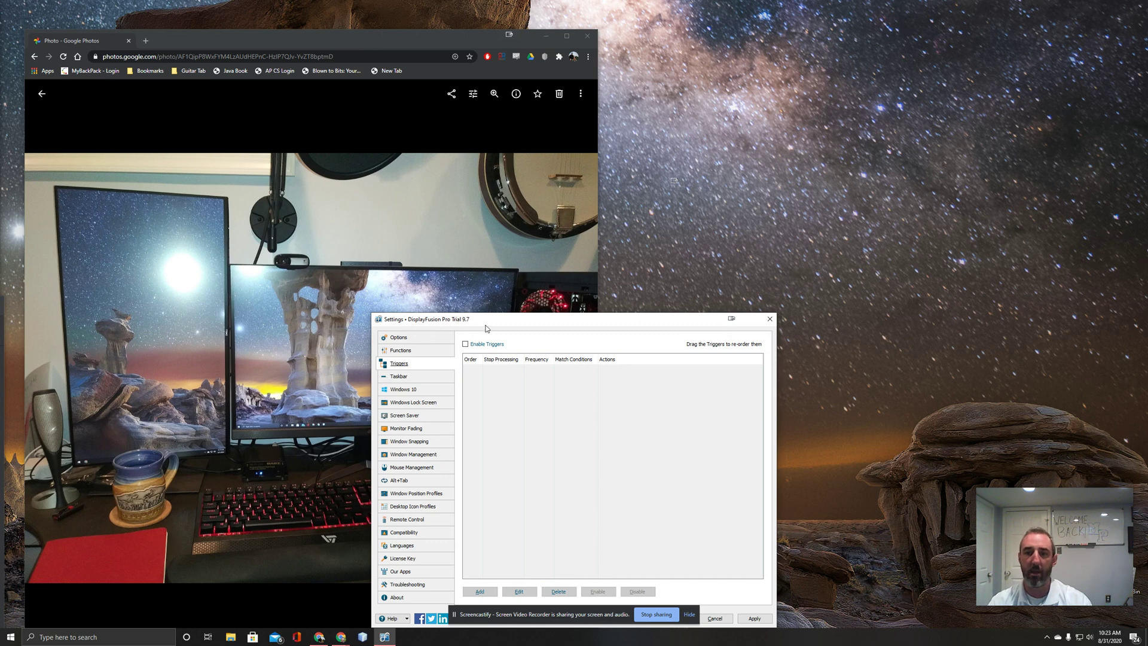
{"action": "left_click_drag", "start_coordinate": [485, 323], "coordinate": [722, 139]}
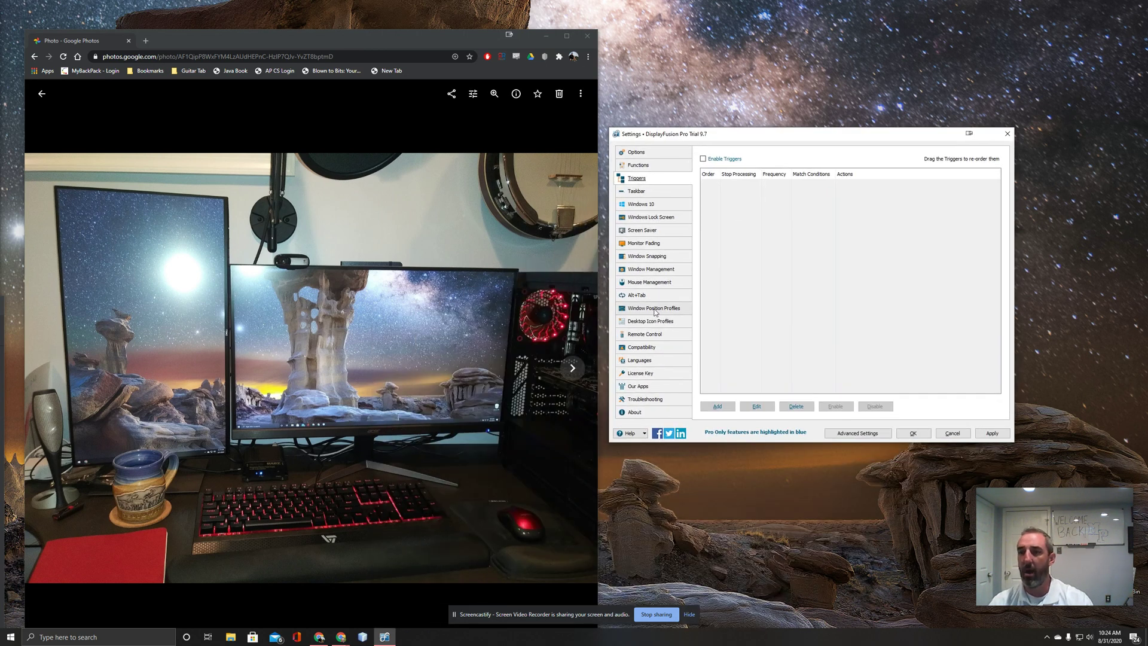